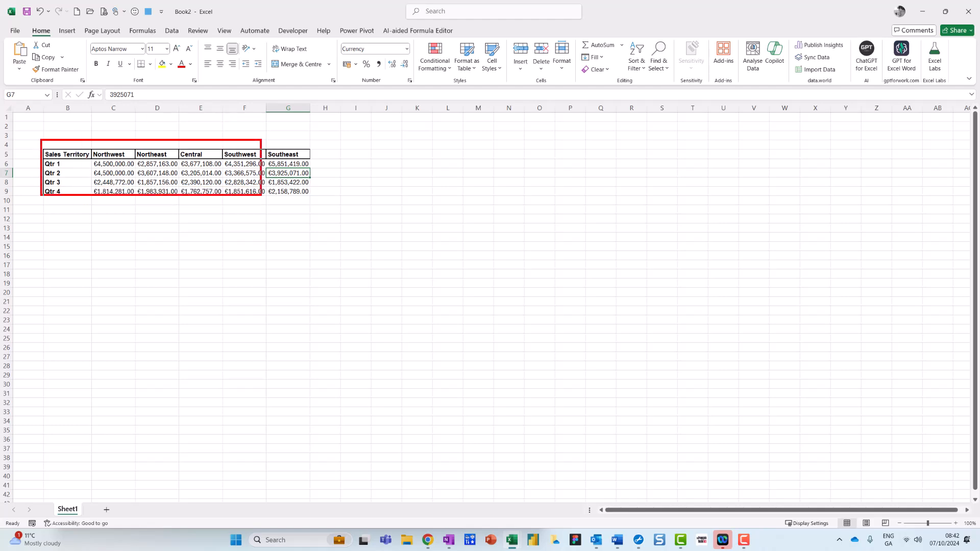
Step: Select the whole sales table B5:G9 and browse the recommended charts for it, previewing the Scatter chart
click(158, 173)
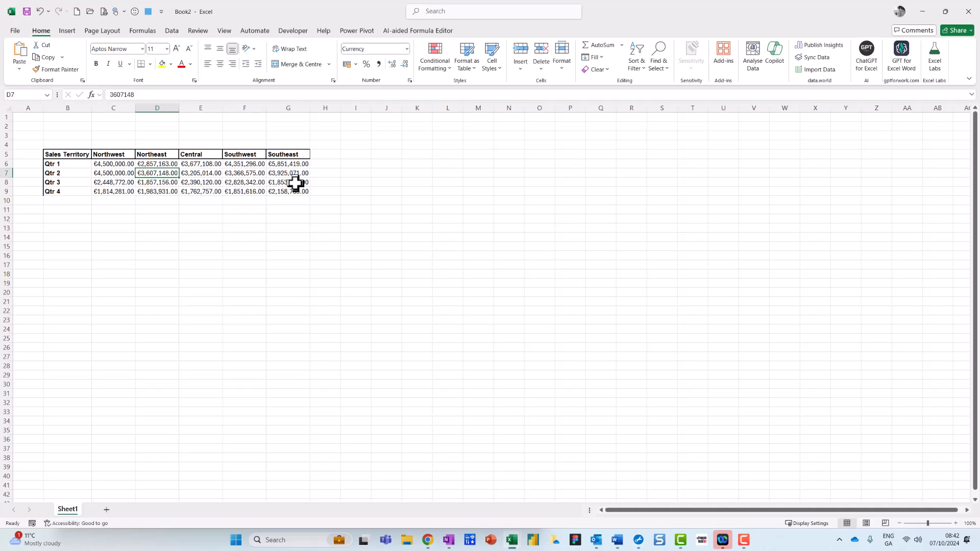
key(ctrl+shift+8)
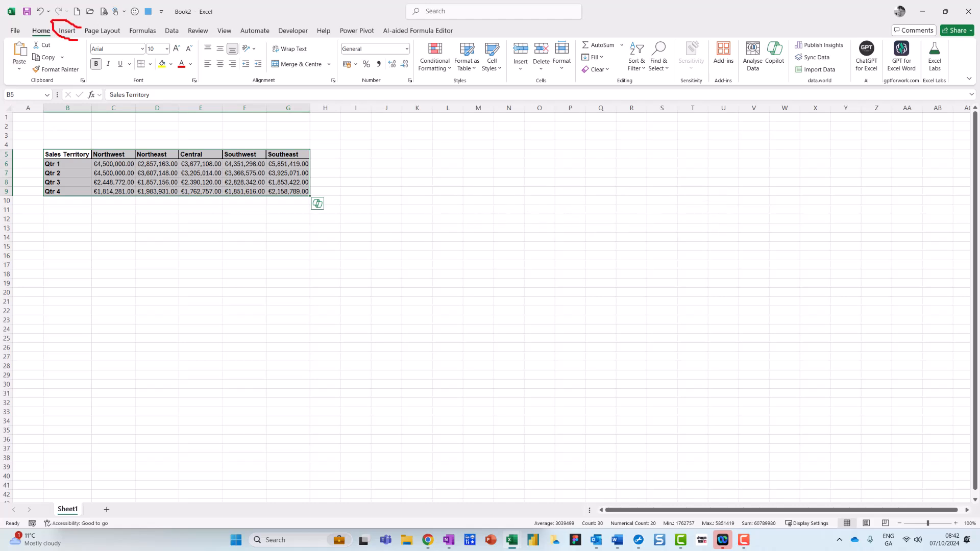
click(67, 32)
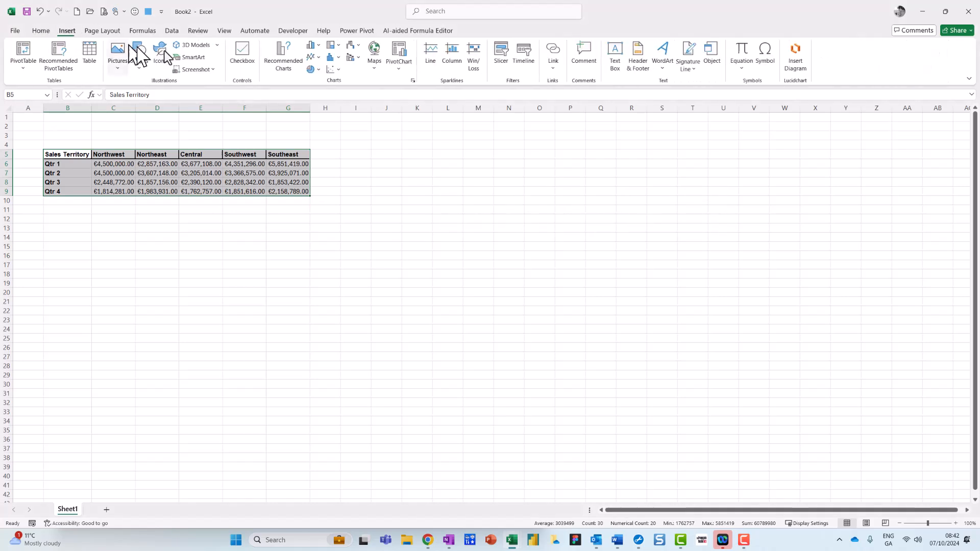
click(298, 61)
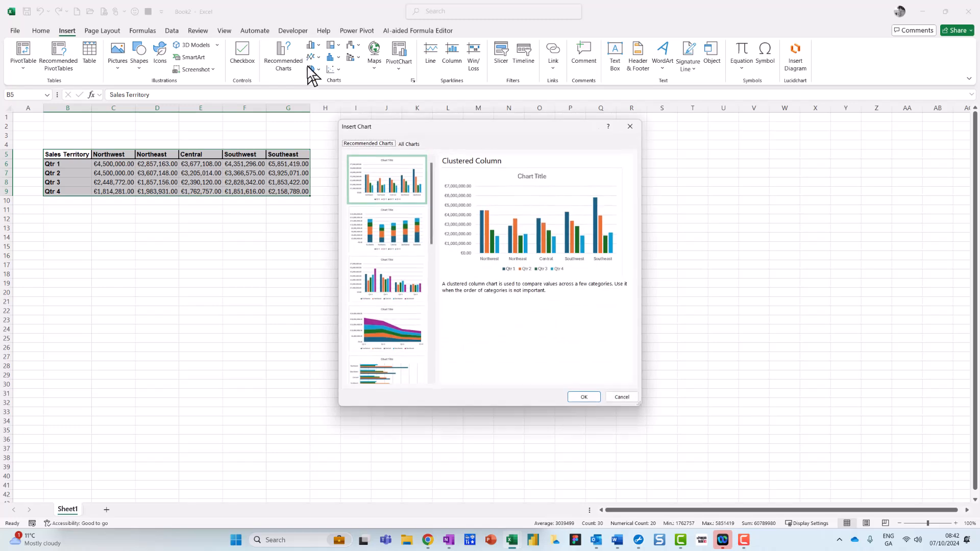
scroll(394, 254, down, 4)
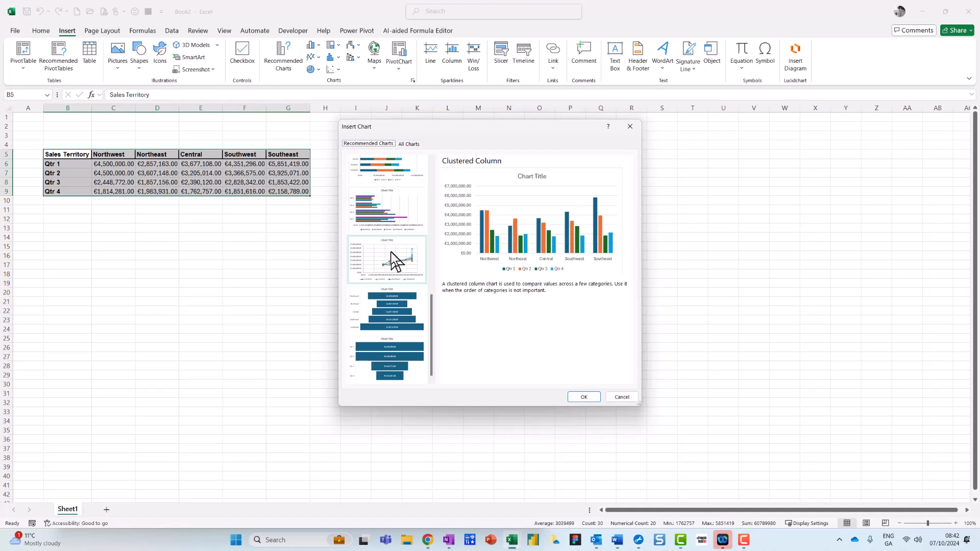
click(388, 253)
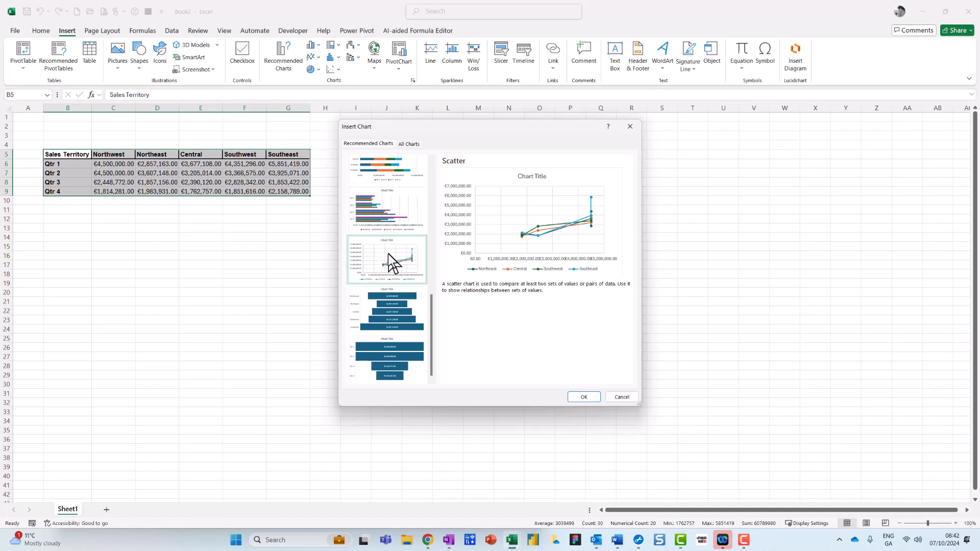
scroll(387, 253, up, 4)
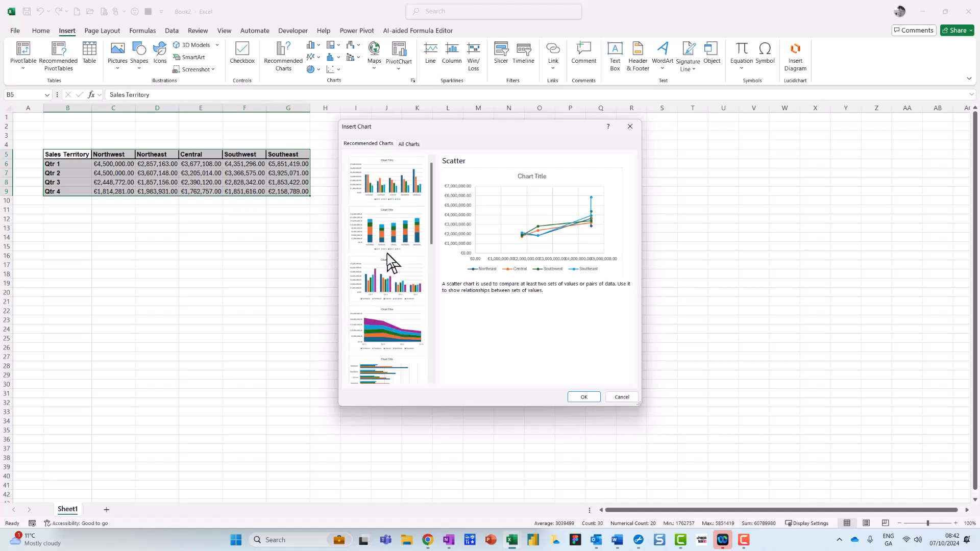
scroll(387, 253, down, 4)
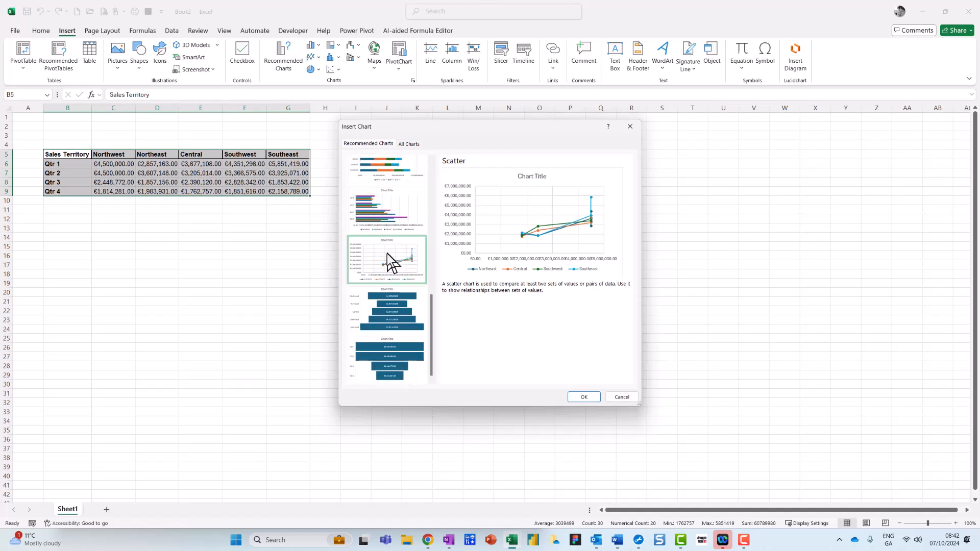
Step: Insert a line chart of the sales table with the regions along the horizontal axis and the quarters as lines
click(412, 142)
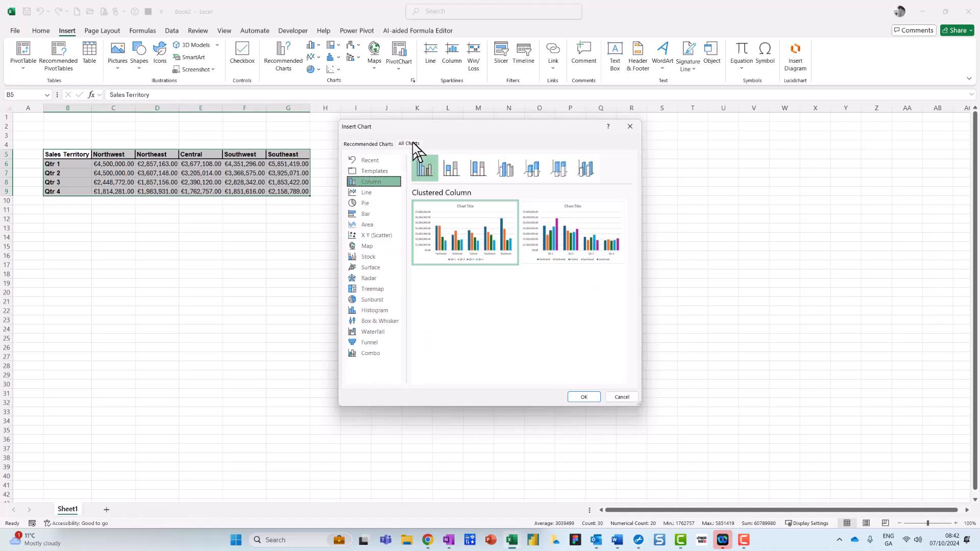
click(369, 189)
mouse_move(462, 216)
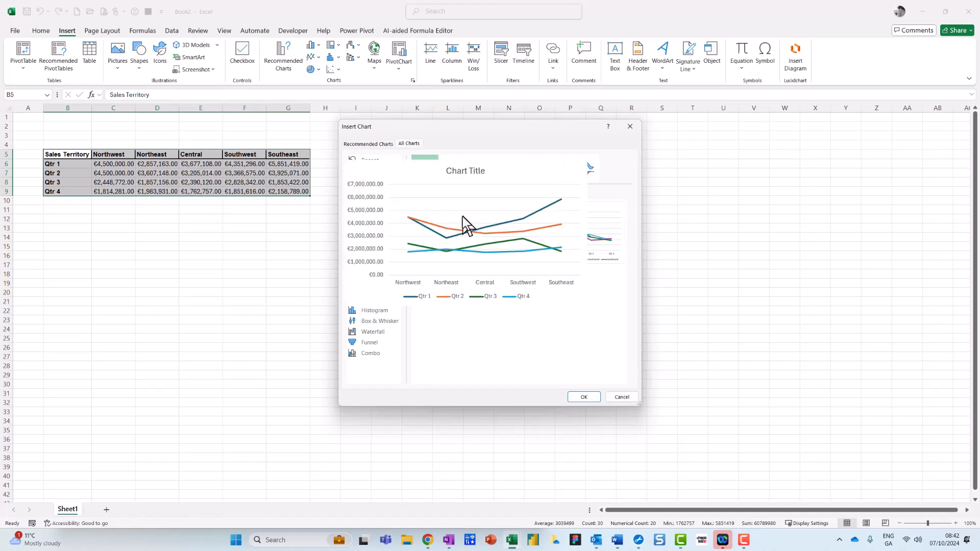
click(584, 397)
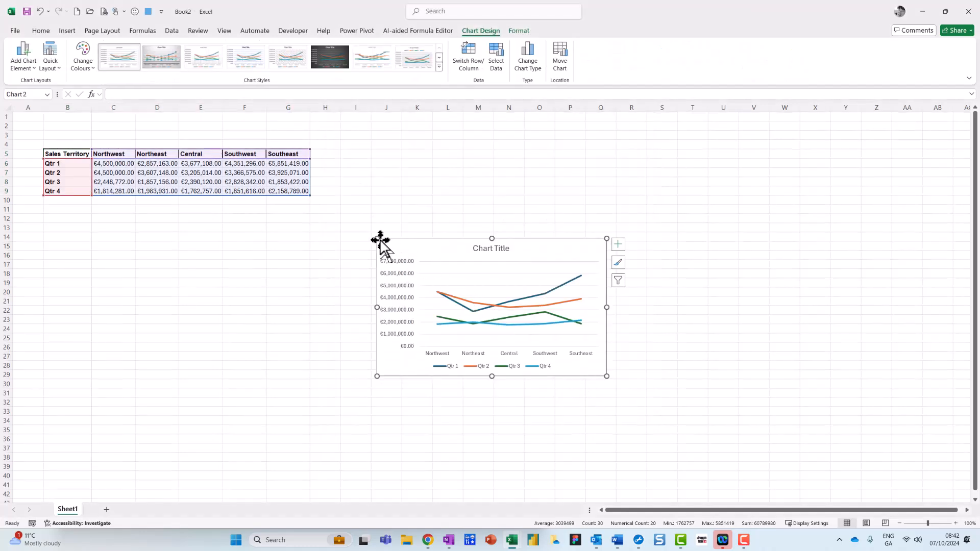
Step: Enlarge the line chart and move it up beside the sales table, starting near row 7
drag(378, 239, 332, 205)
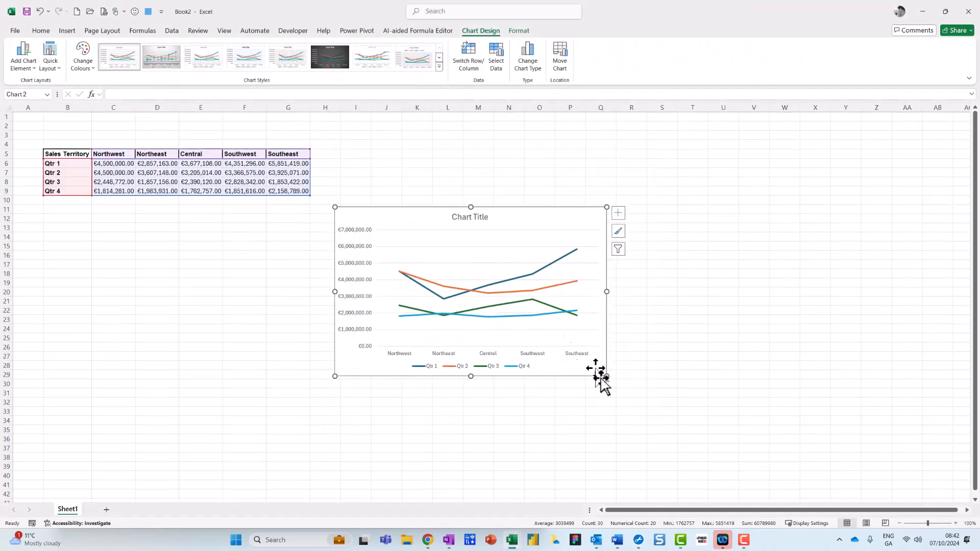
drag(607, 377, 662, 380)
drag(551, 237, 573, 203)
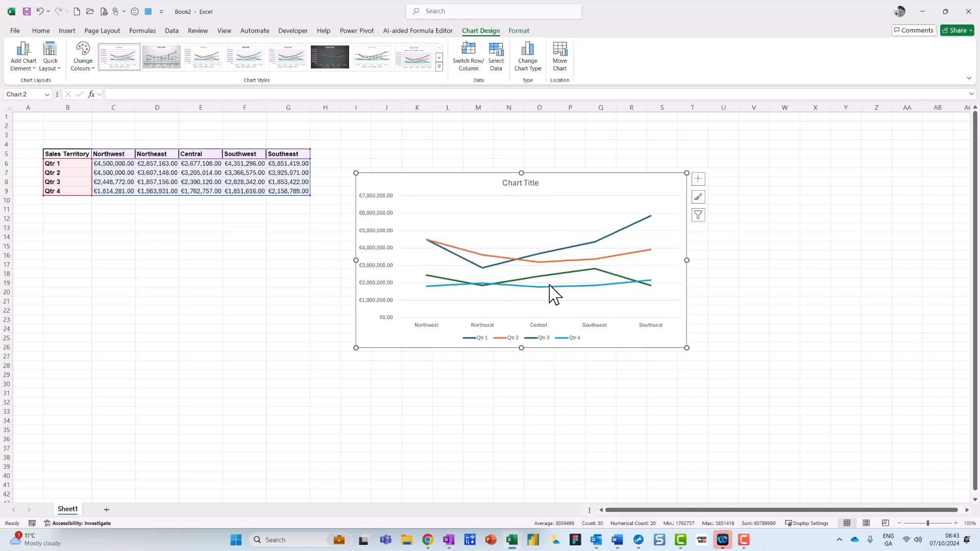
Step: Switch the chart's rows and columns so the quarters form the horizontal axis, and shift the chart slightly away from the table
mouse_move(410, 310)
mouse_down()
mouse_move(426, 332)
mouse_move(677, 332)
mouse_up()
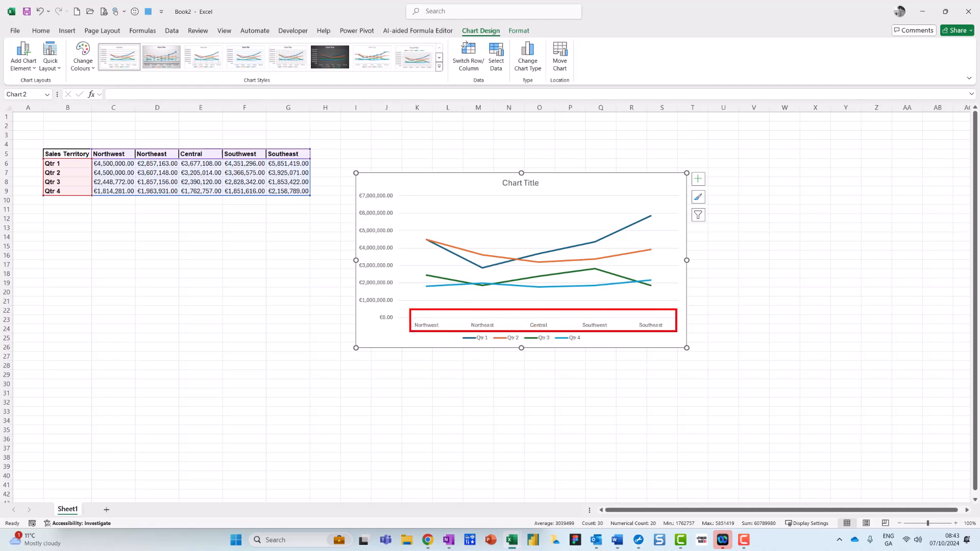
key(Escape)
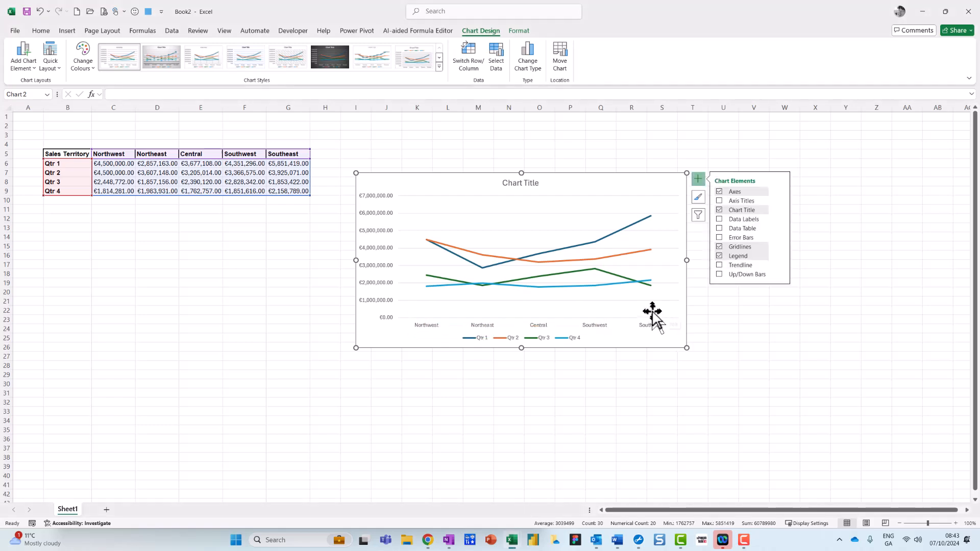
mouse_move(474, 38)
mouse_down()
mouse_move(449, 49)
mouse_move(485, 51)
mouse_move(480, 16)
mouse_move(511, 47)
mouse_move(481, 8)
mouse_up()
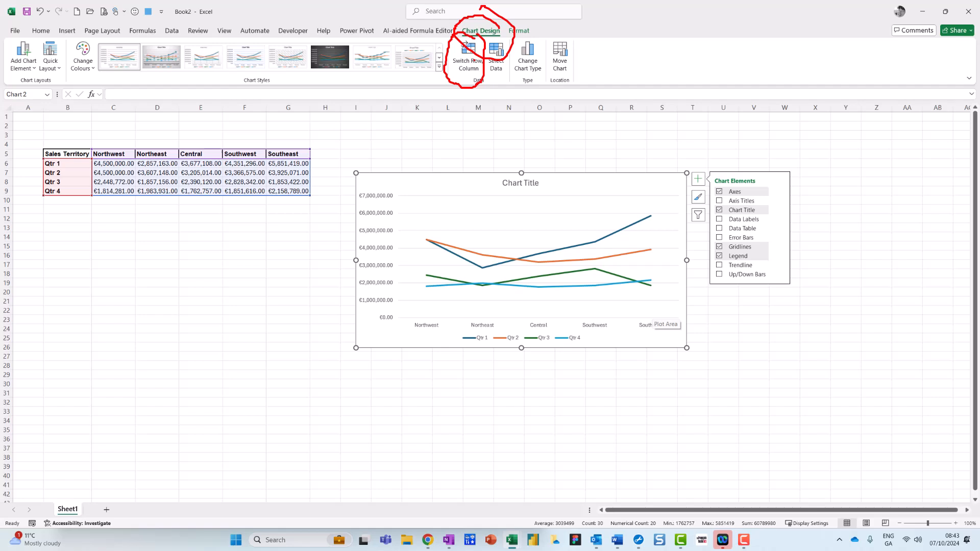
click(476, 64)
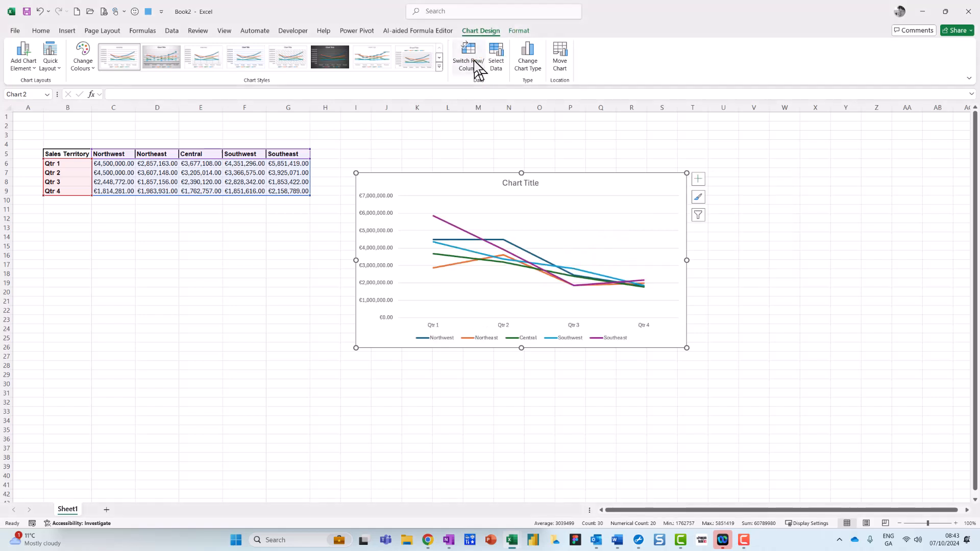
mouse_move(475, 190)
mouse_down()
mouse_move(458, 176)
mouse_move(501, 191)
mouse_move(488, 189)
mouse_up()
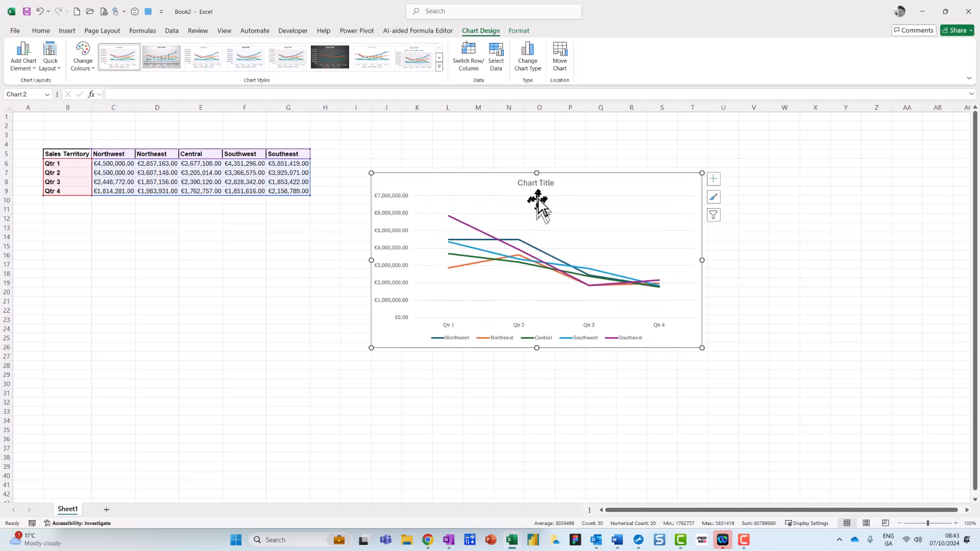
Step: Change the chart title to "Sales by Region and Quarter"
click(529, 184)
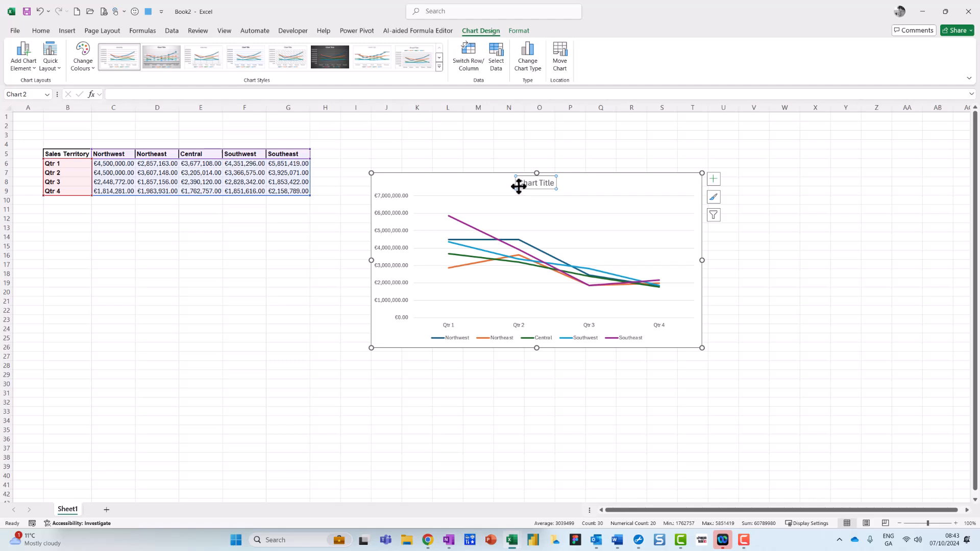
drag(519, 186, 547, 183)
text(Sales)
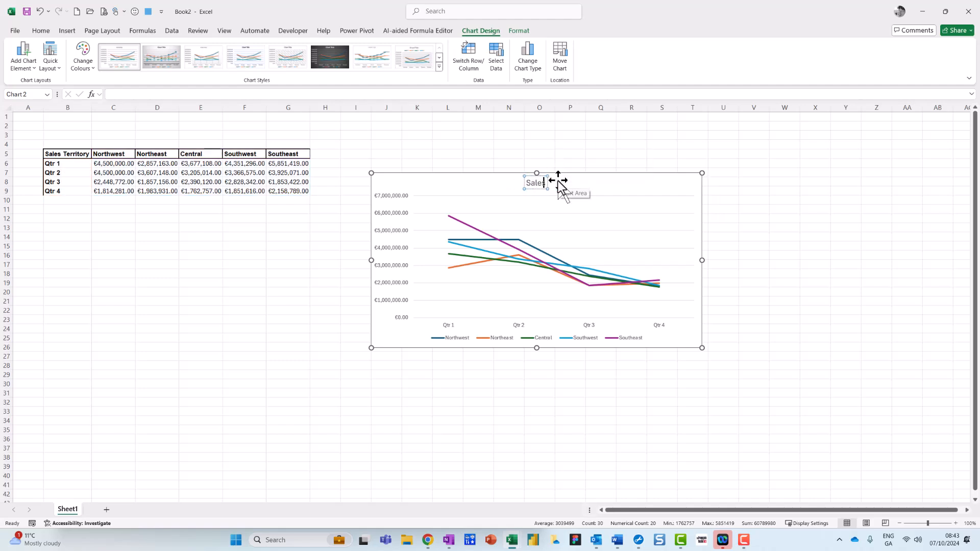
text( by Regi)
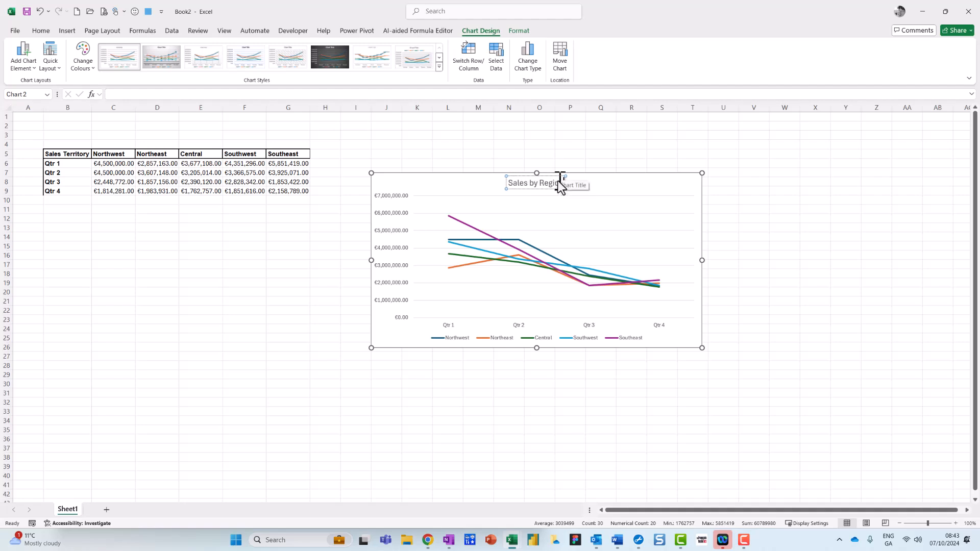
text(on and Quarter)
click(618, 194)
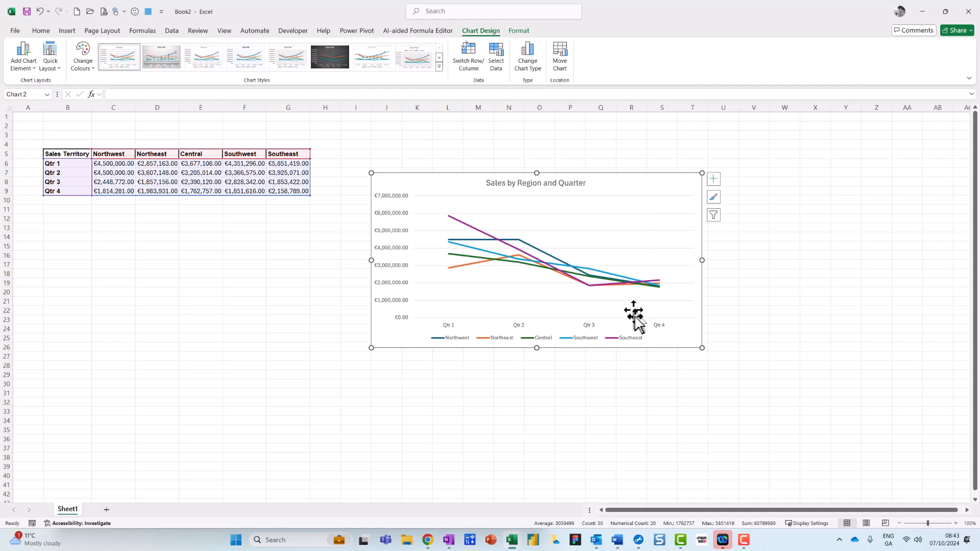
Step: Place the legend at the top of the chart, and reposition and enlarge the chart beside the sales table
drag(609, 340, 557, 343)
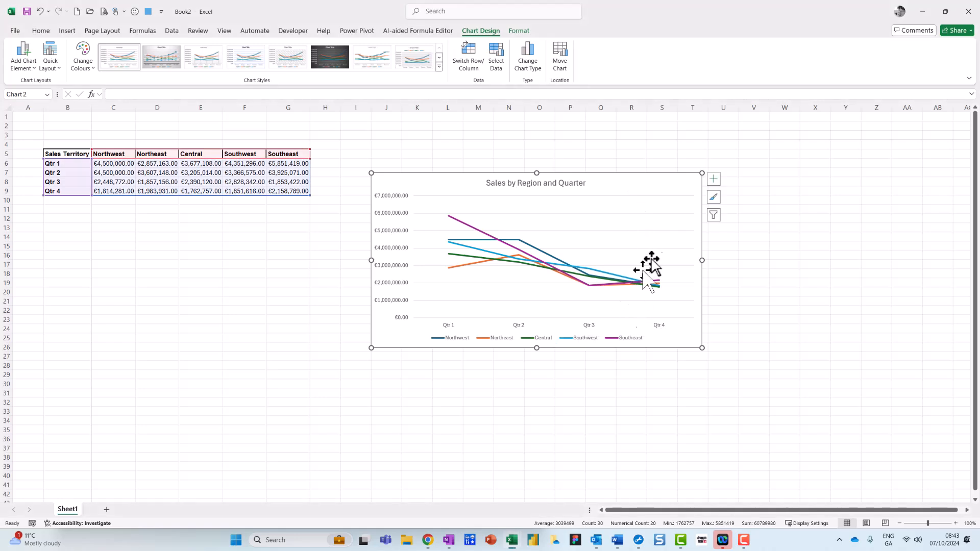
mouse_move(738, 165)
mouse_down()
mouse_move(707, 164)
mouse_move(734, 191)
mouse_up()
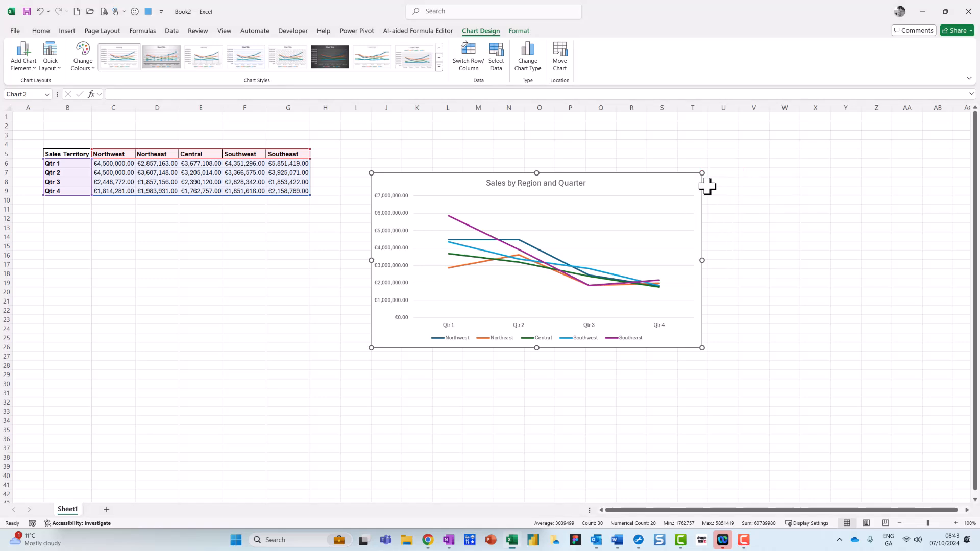
click(713, 179)
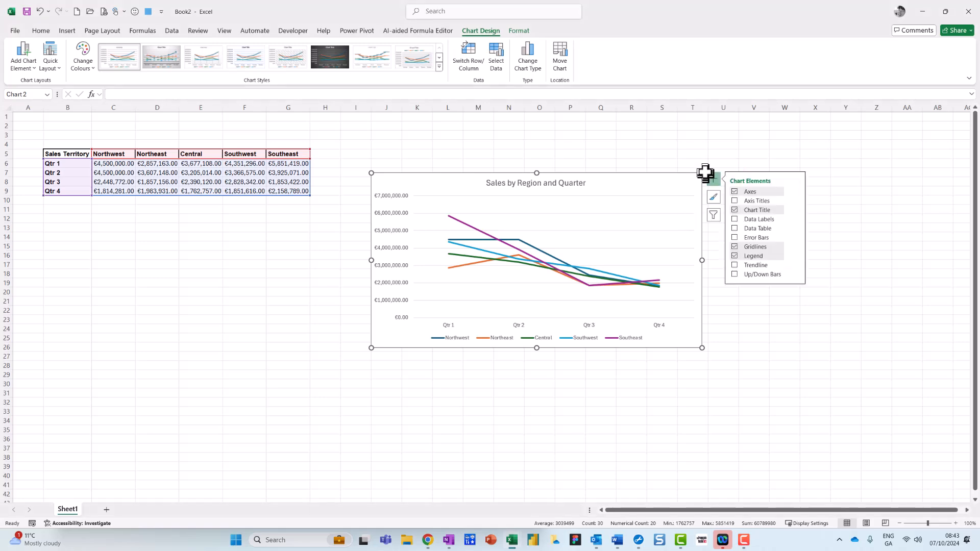
click(794, 256)
click(817, 271)
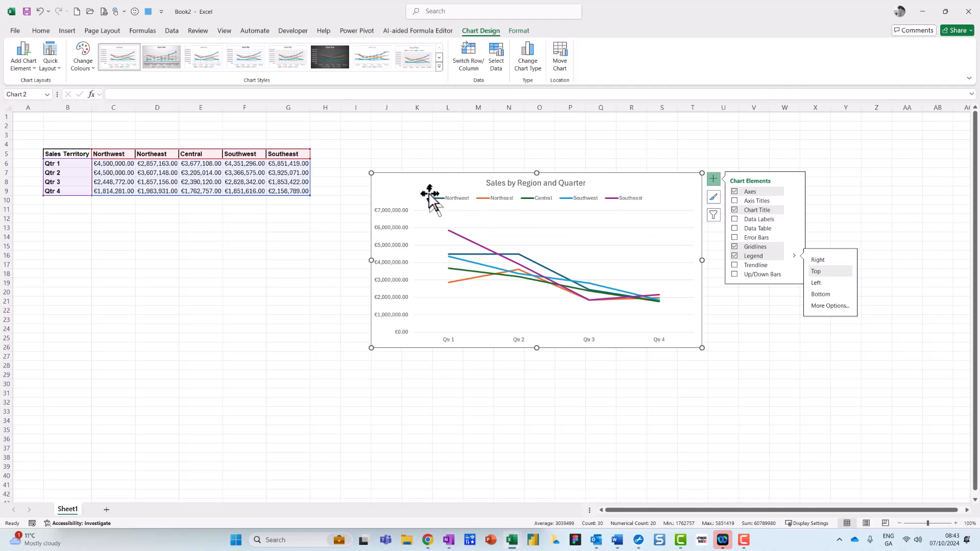
drag(431, 197, 402, 180)
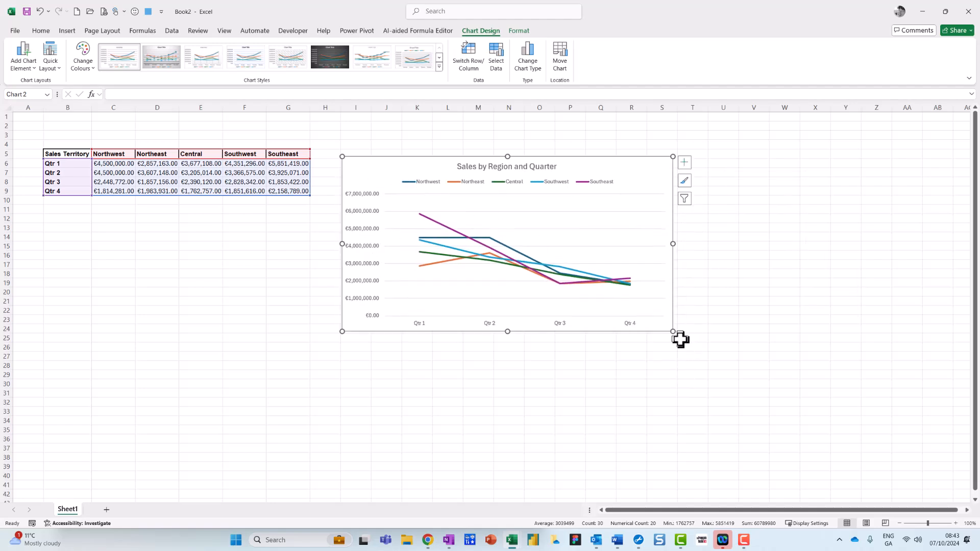
drag(673, 331, 787, 352)
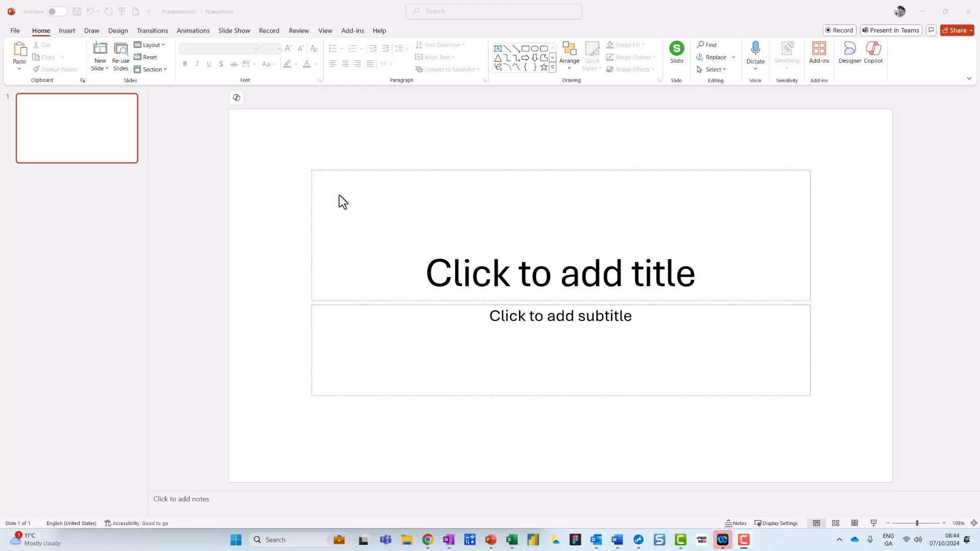
Step: Add a second slide with the Blank layout to the new PowerPoint presentation
mouse_move(127, 55)
mouse_down()
mouse_move(74, 38)
mouse_move(131, 50)
mouse_move(122, 46)
mouse_up()
key(Escape)
click(105, 70)
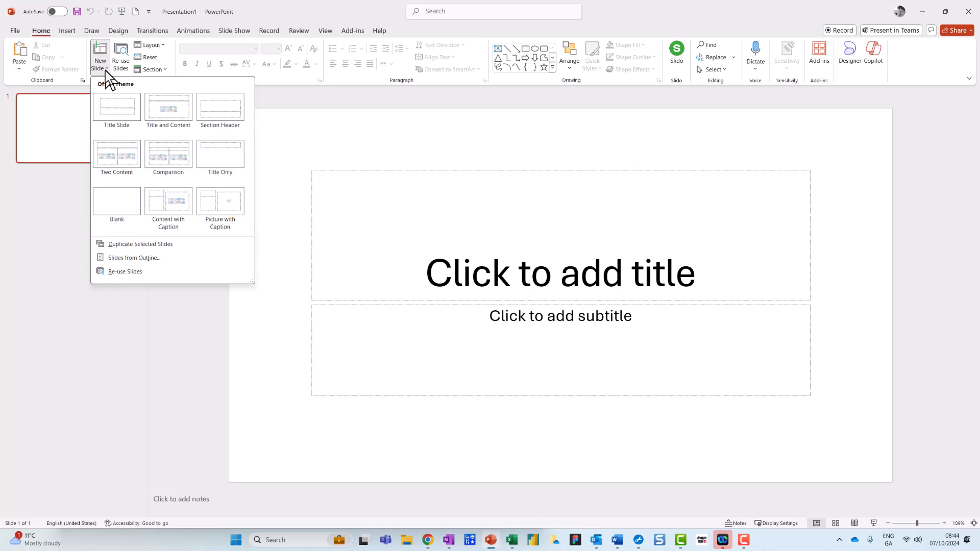
click(121, 200)
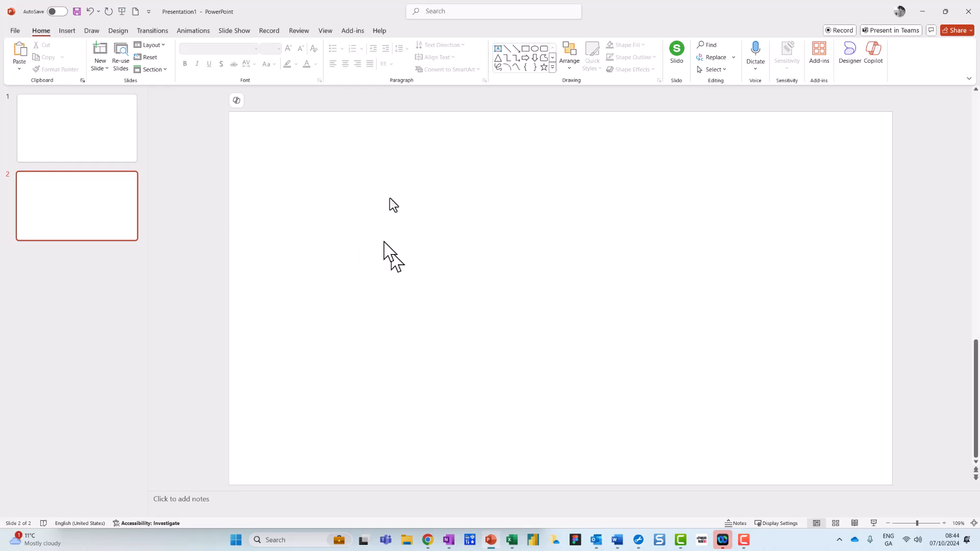
Step: Apply the dark teal Office theme with the red ribbon accent to the presentation
click(118, 31)
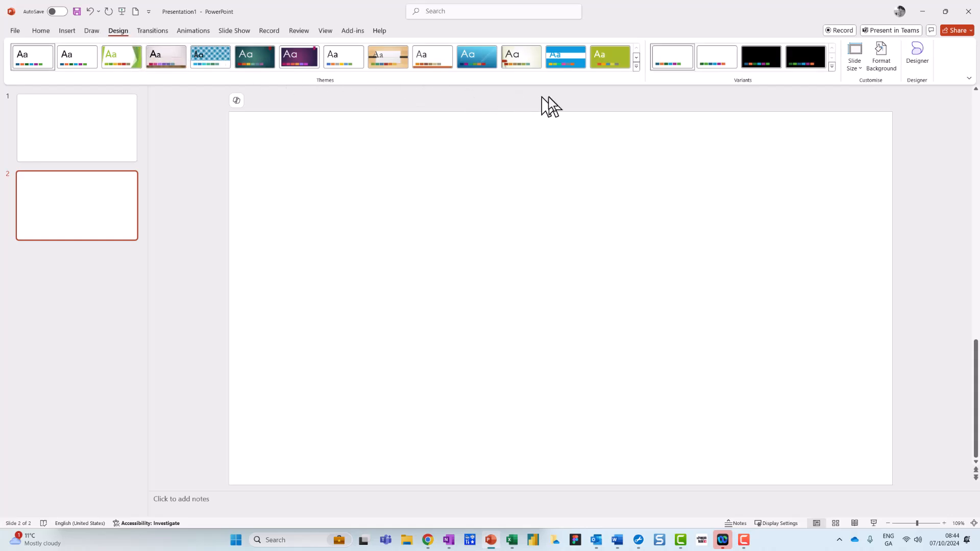
click(636, 67)
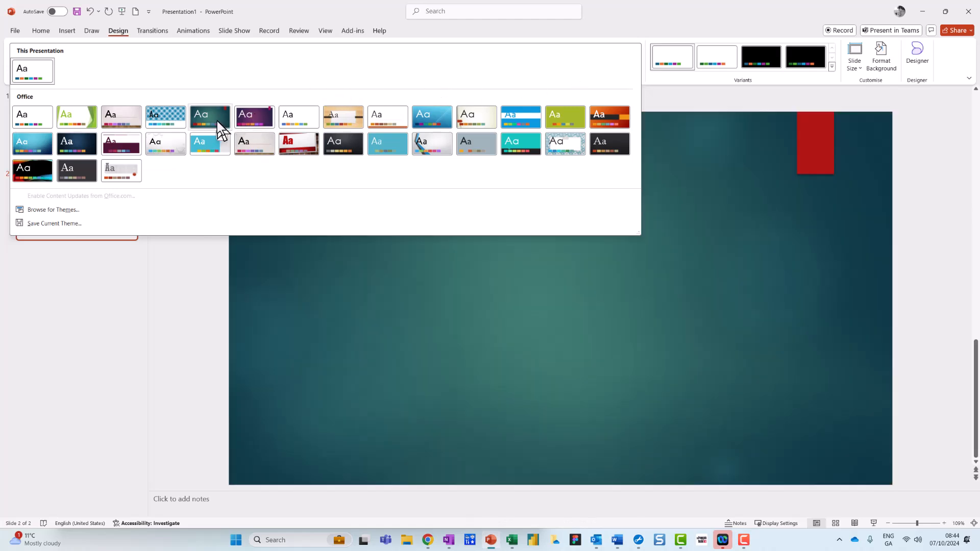
click(217, 121)
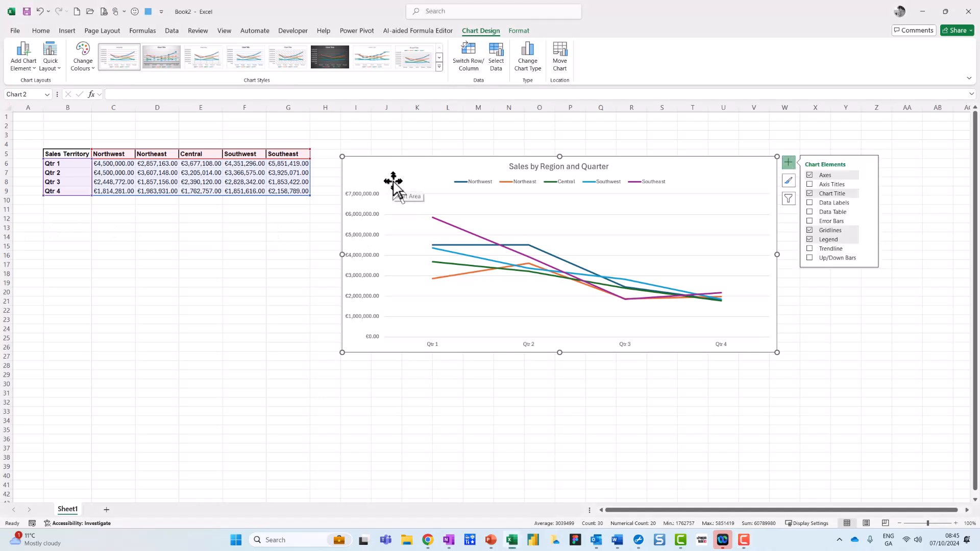
Step: Copy the "Sales by Region and Quarter" line chart from the Excel worksheet
key(ctrl+c)
key(ctrl+c)
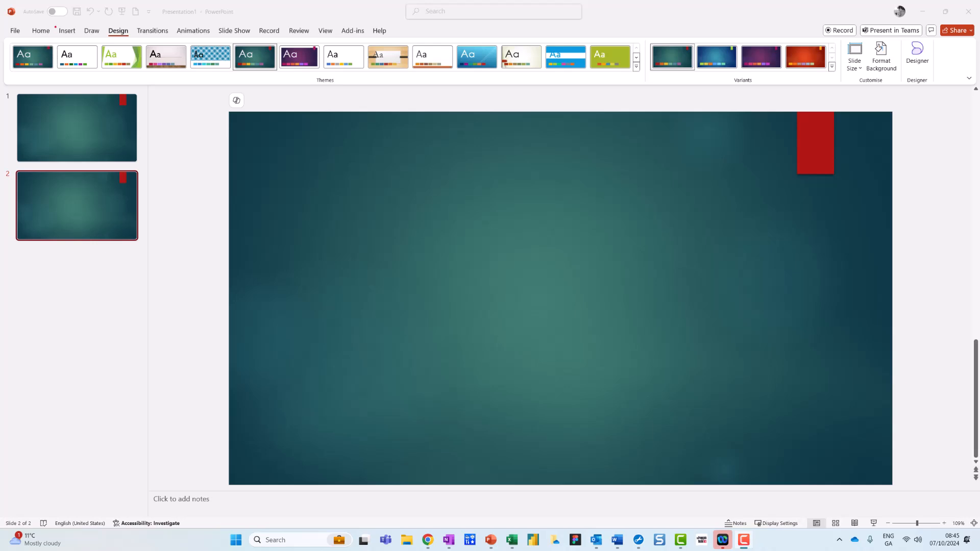
Step: In PowerPoint, paste the chart onto slide 2 using the destination theme with an embedded workbook, and enlarge it toward the upper-left and lower-right corners
click(42, 33)
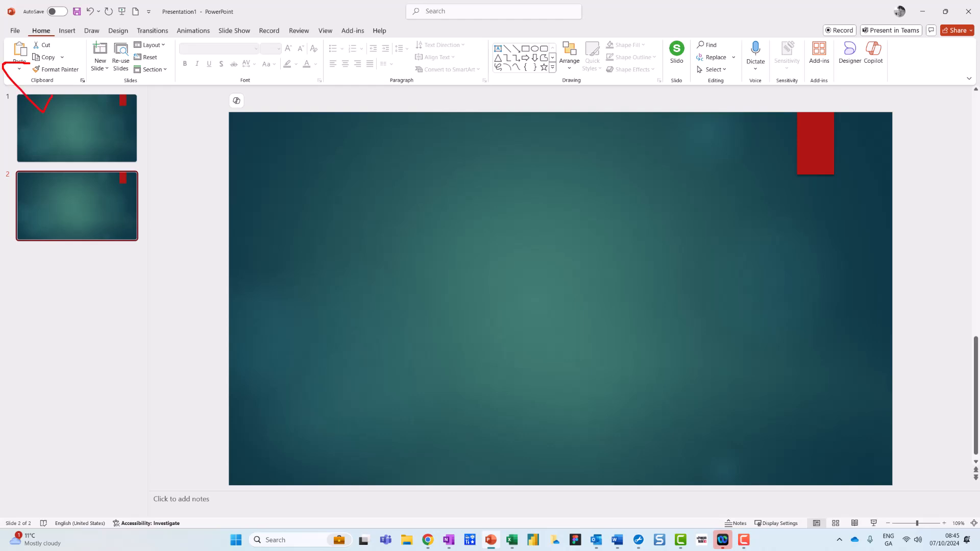
click(20, 68)
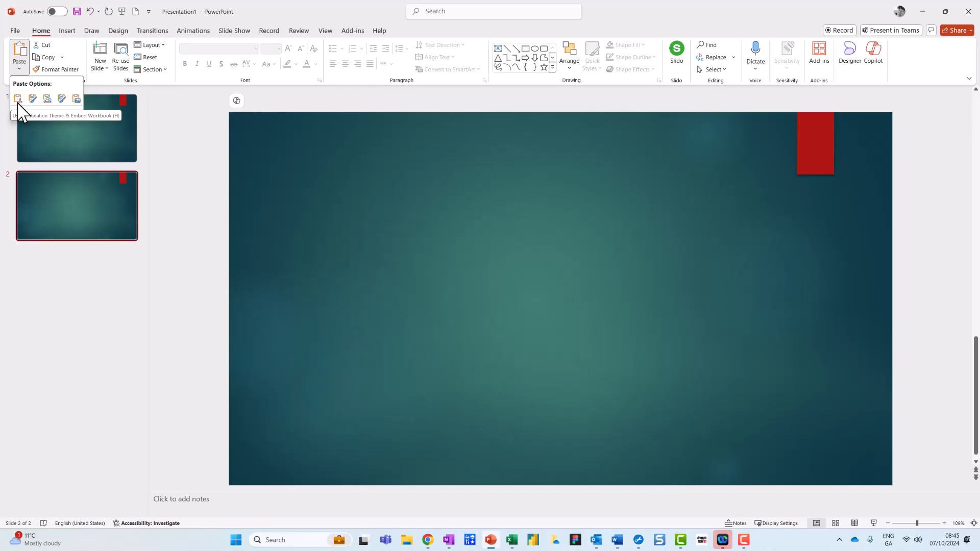
key(F10)
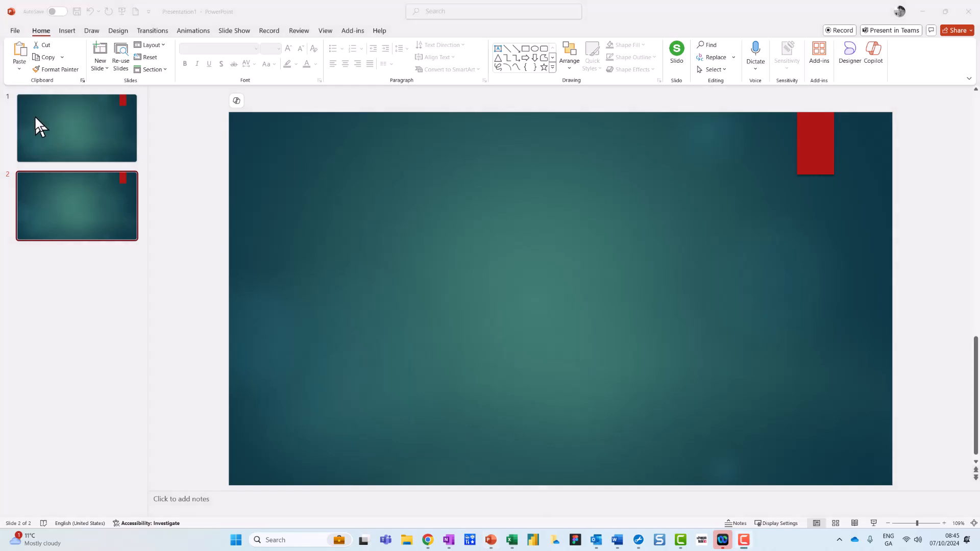
click(23, 69)
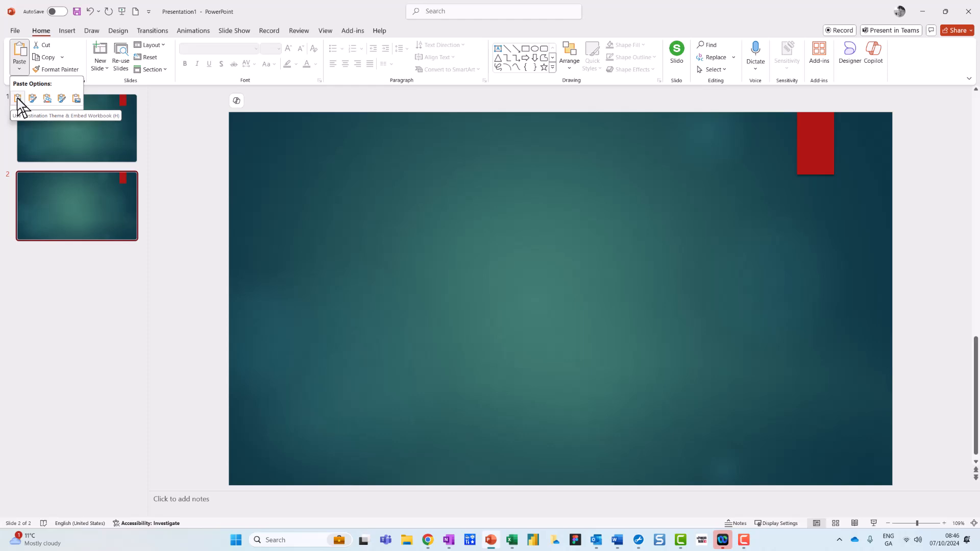
click(18, 98)
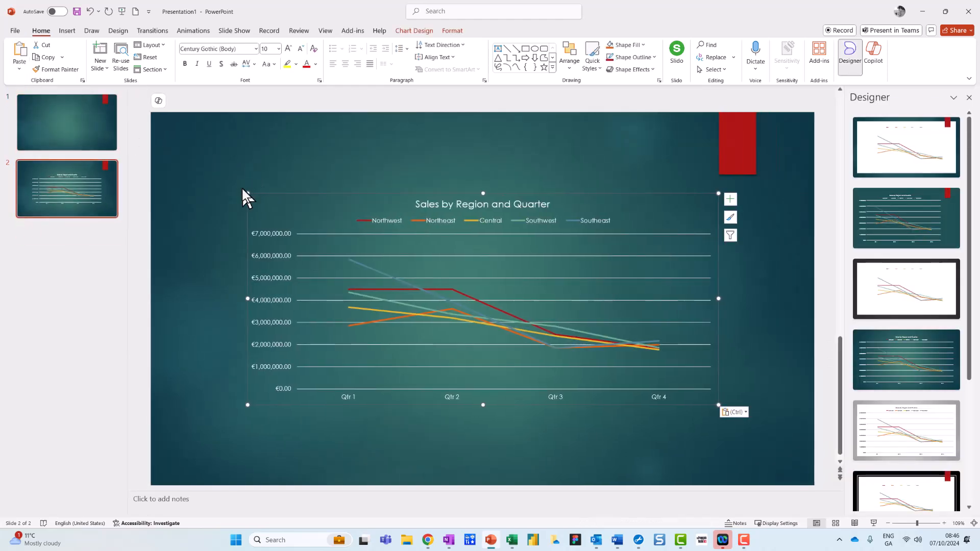
drag(248, 193, 218, 163)
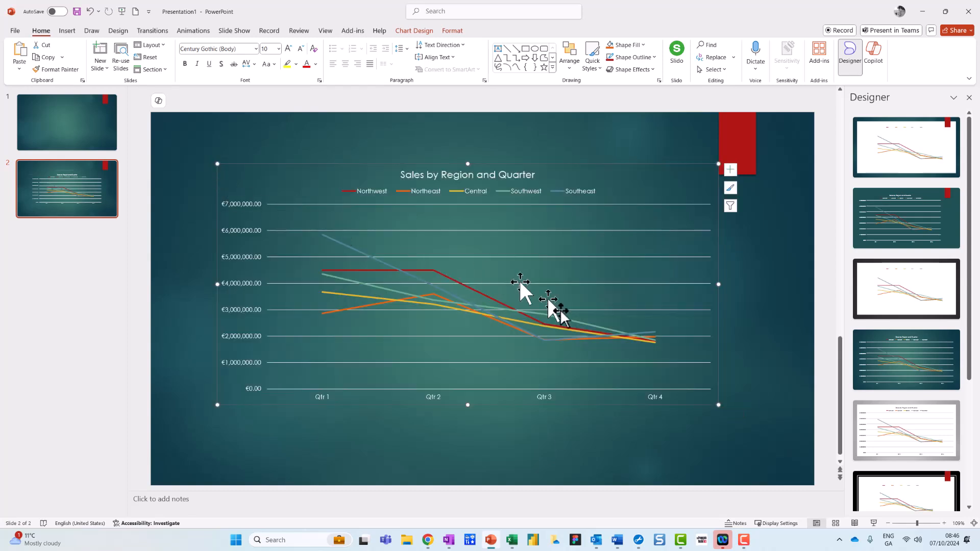
drag(717, 404, 752, 431)
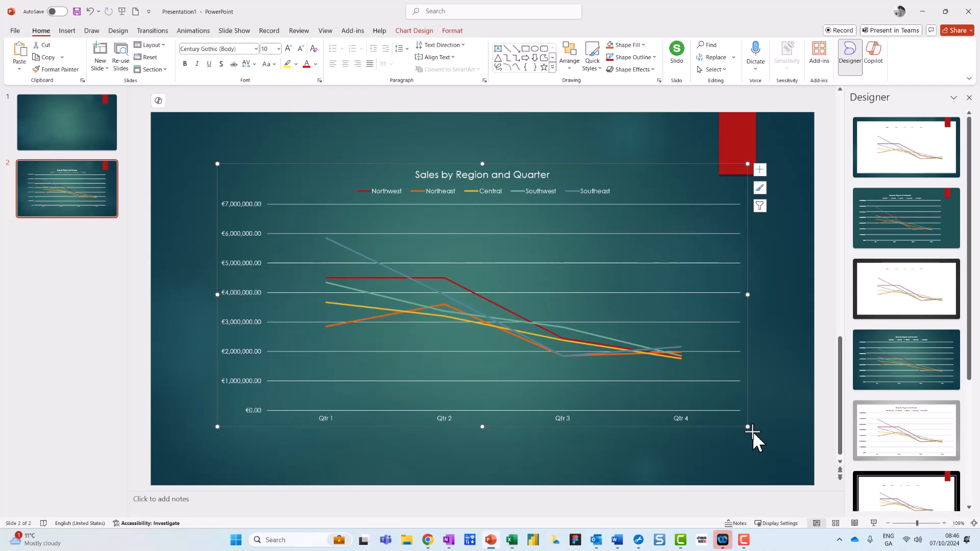
Step: Preview pasting with source formatting and an embedded workbook, and delete the existing chart from slide 2
click(19, 69)
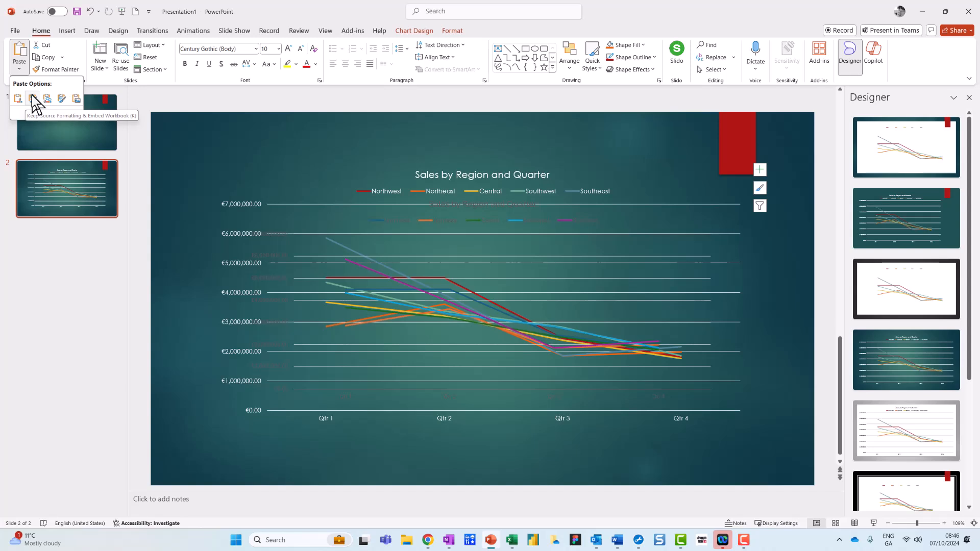
click(345, 175)
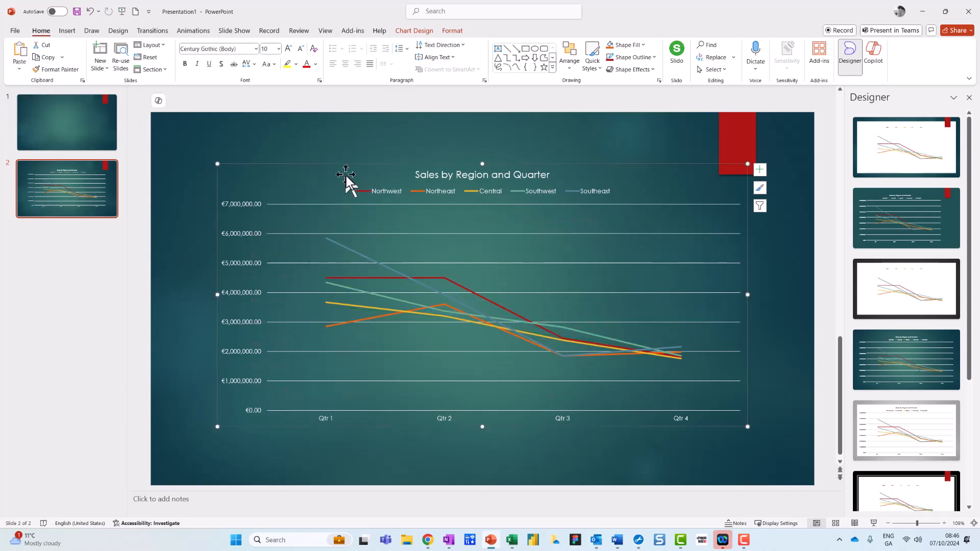
key(Delete)
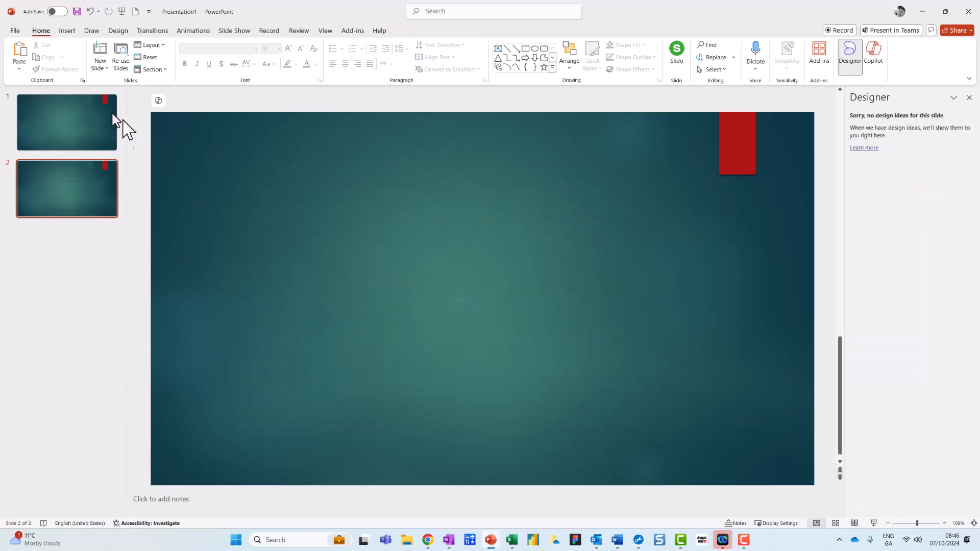
Step: Open the paste options for the copied chart on the empty slide 2
click(25, 68)
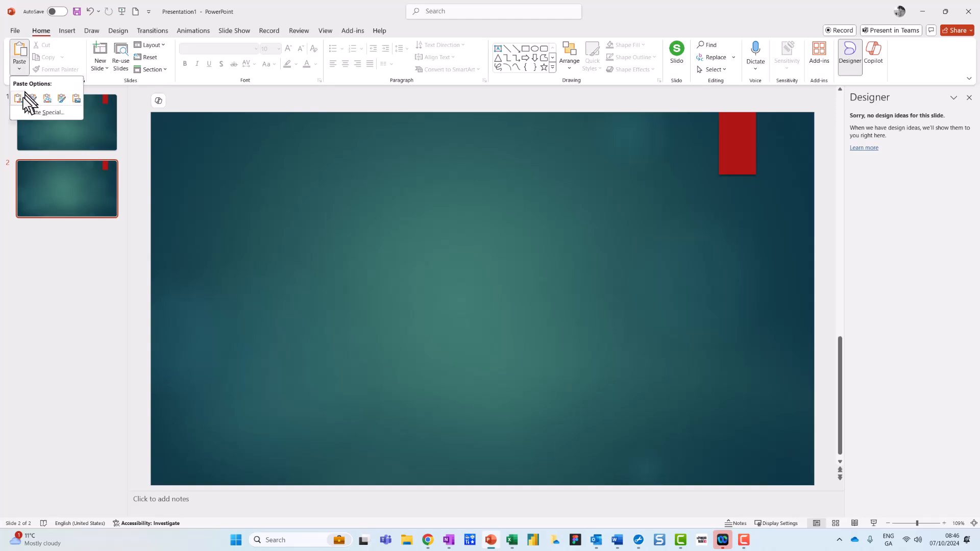